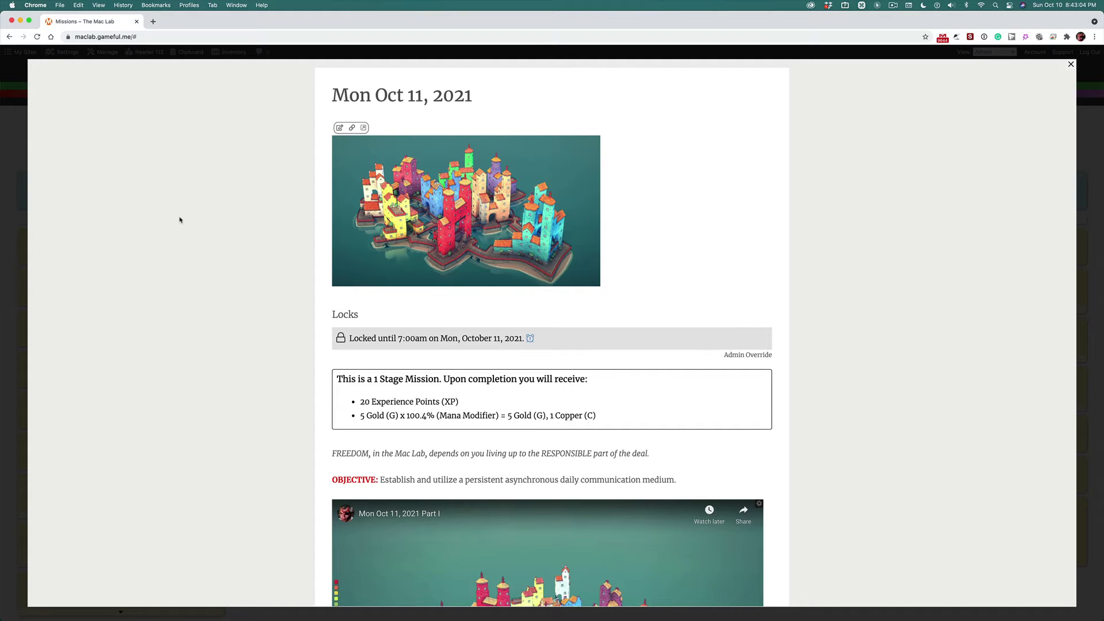
- Move down the Mon Oct 11, 2021 mission modal until the Part II and Part III lesson videos show
{"action": "left_click", "coordinate": [180, 220]}
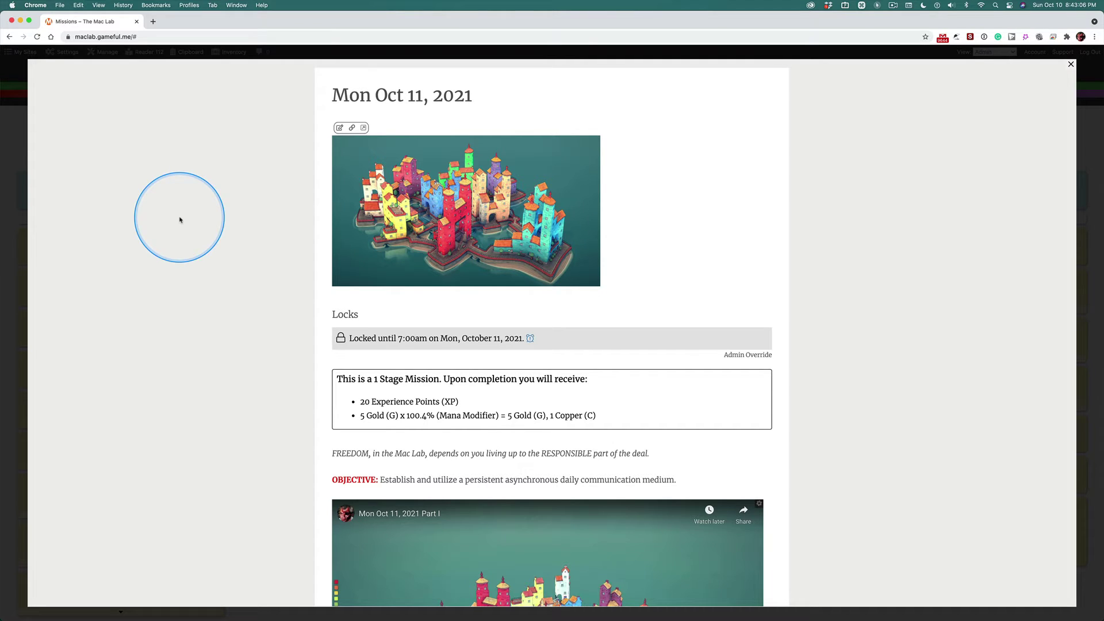
{"action": "left_click", "coordinate": [161, 212]}
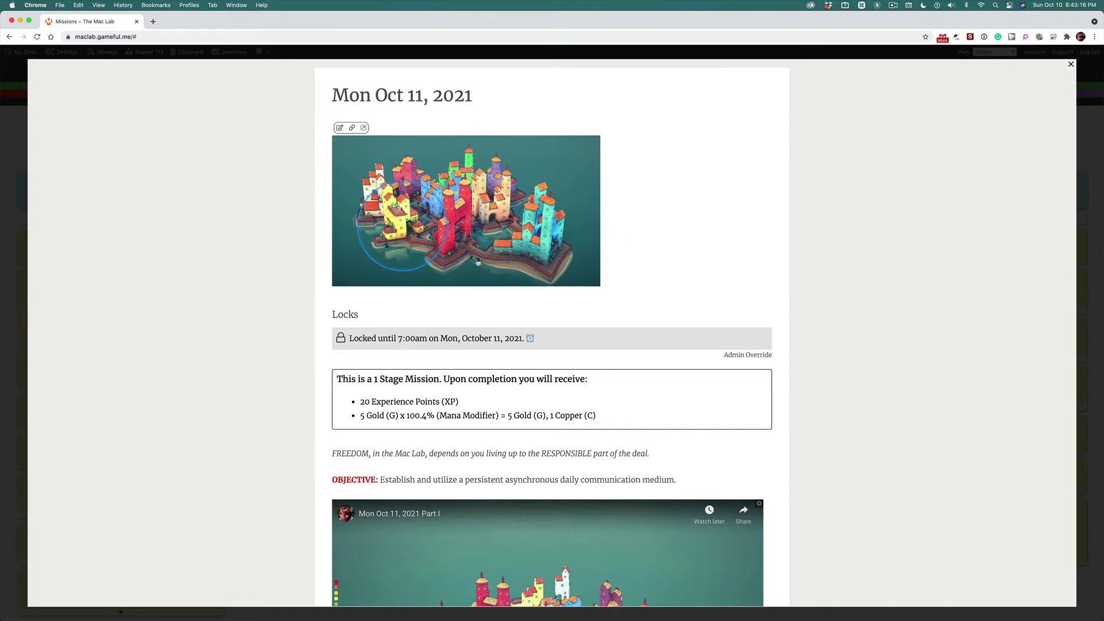
{"action": "left_click", "coordinate": [152, 340]}
{"action": "scroll", "coordinate": [150, 340], "scroll_direction": "down", "scroll_amount": 1}
{"action": "scroll", "coordinate": [150, 341], "scroll_direction": "down", "scroll_amount": 1}
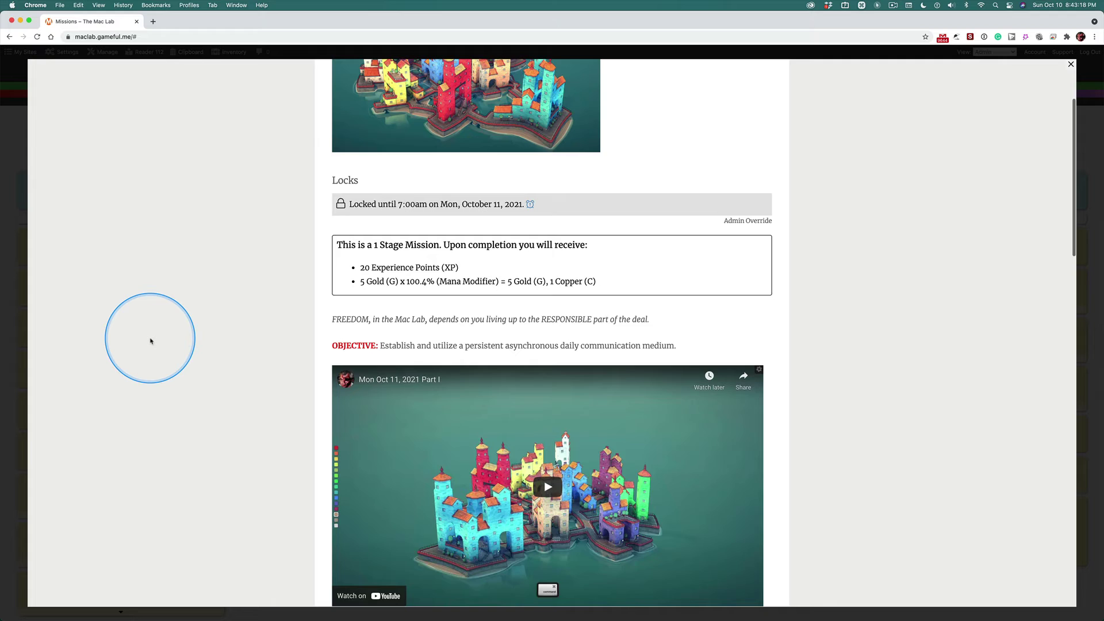
{"action": "scroll", "coordinate": [150, 341], "scroll_direction": "down", "scroll_amount": 2}
{"action": "scroll", "coordinate": [150, 341], "scroll_direction": "down", "scroll_amount": 2}
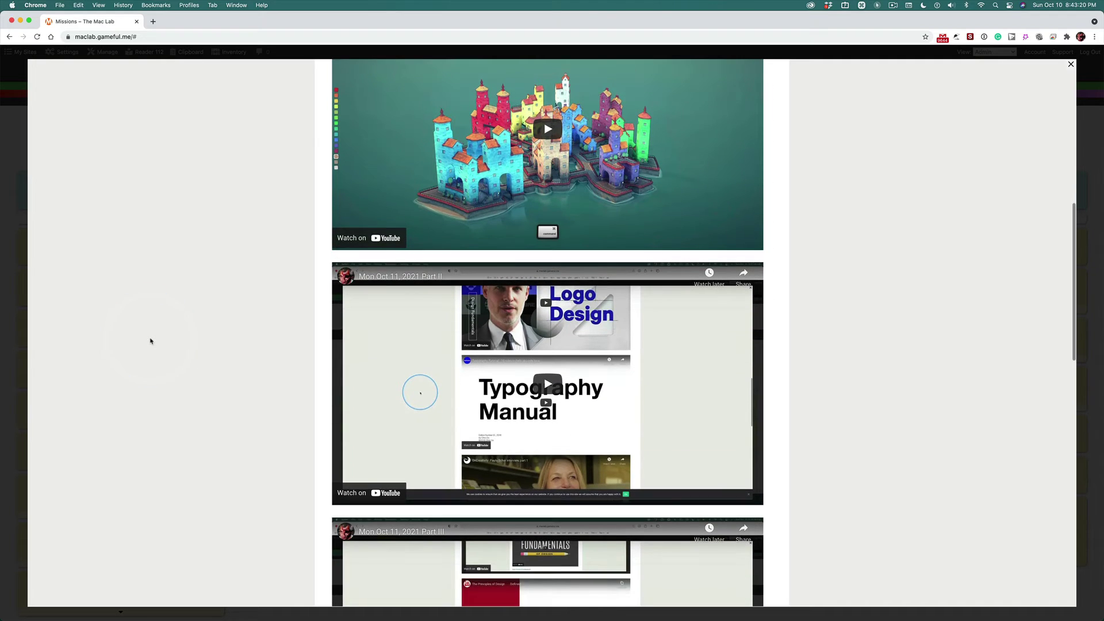
{"action": "scroll", "coordinate": [151, 341], "scroll_direction": "down", "scroll_amount": 2}
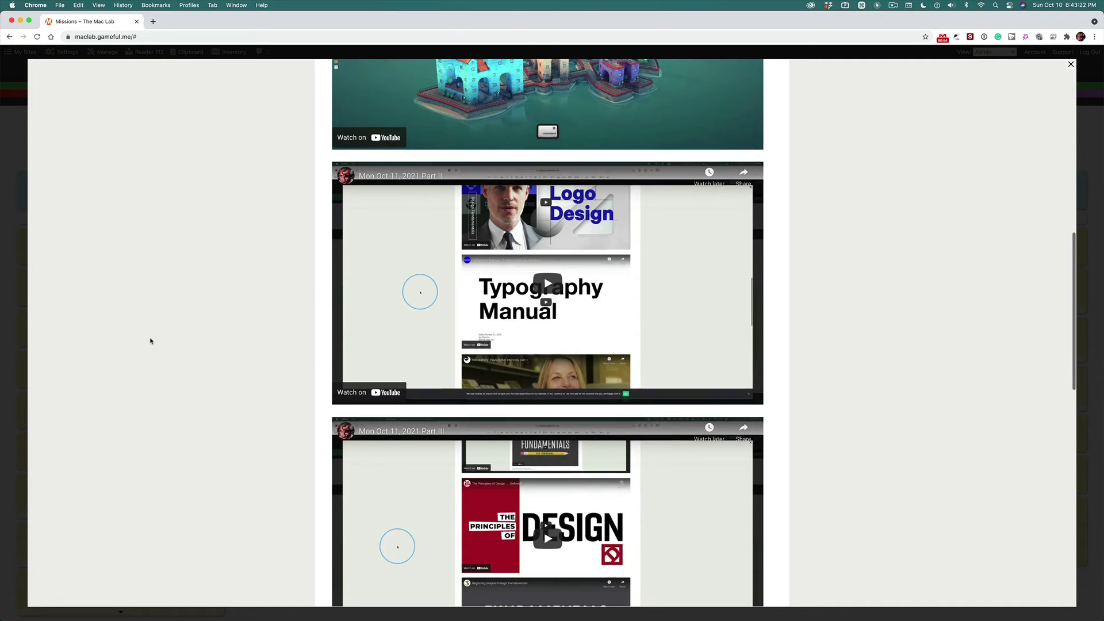